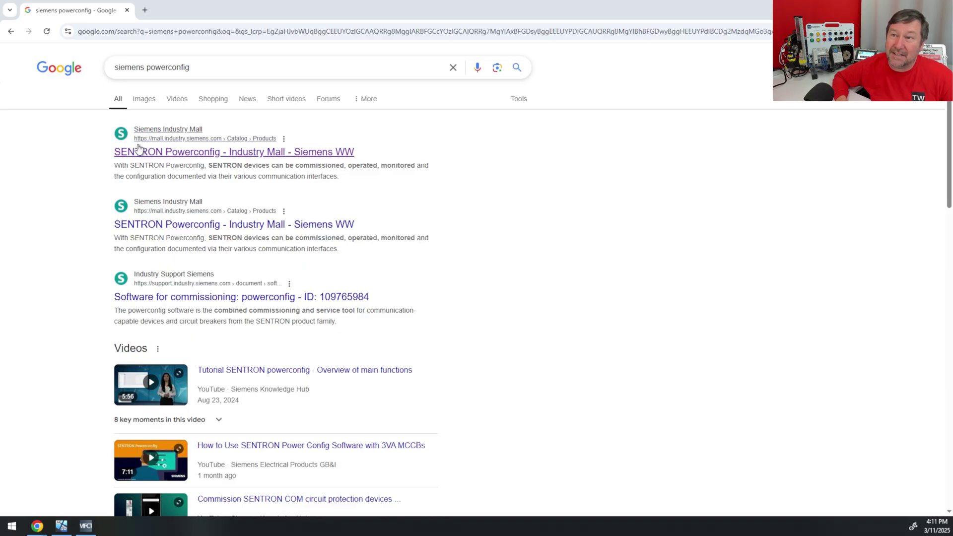
- Open the SENTRON Powerconfig Industry Mall page, then its current powerconfig V3.29 download entry
click(141, 156)
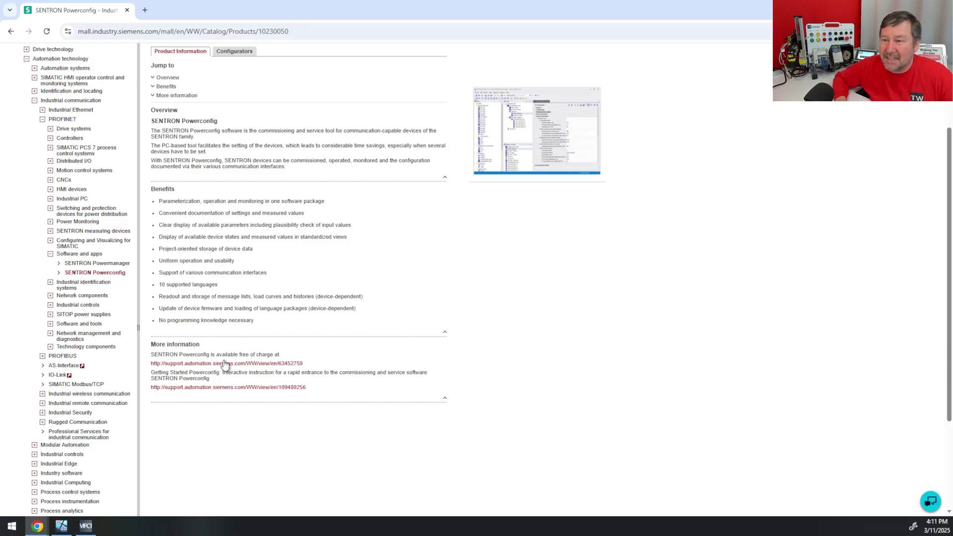
click(262, 364)
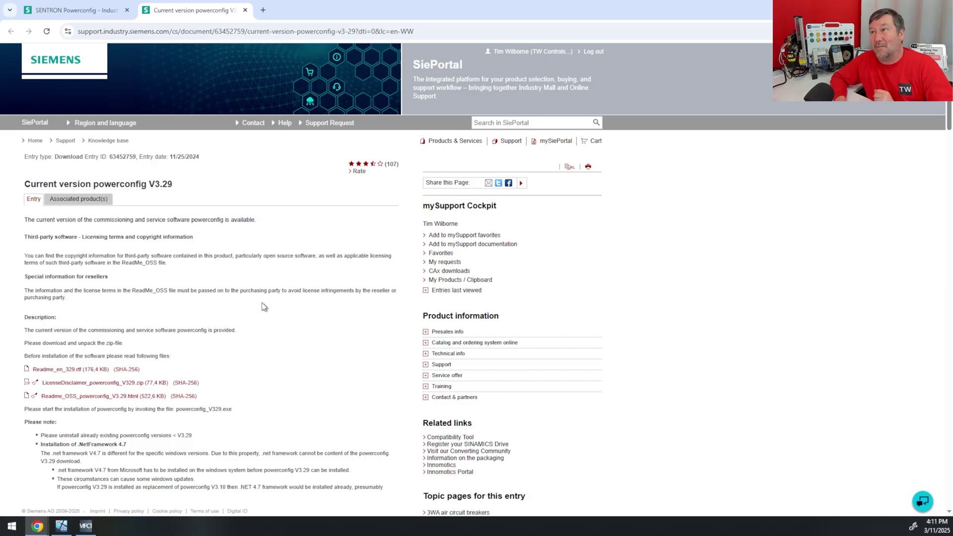
- Scroll down to the Download section of the powerconfig V3.29 support entry
scroll(263, 307, down, 4)
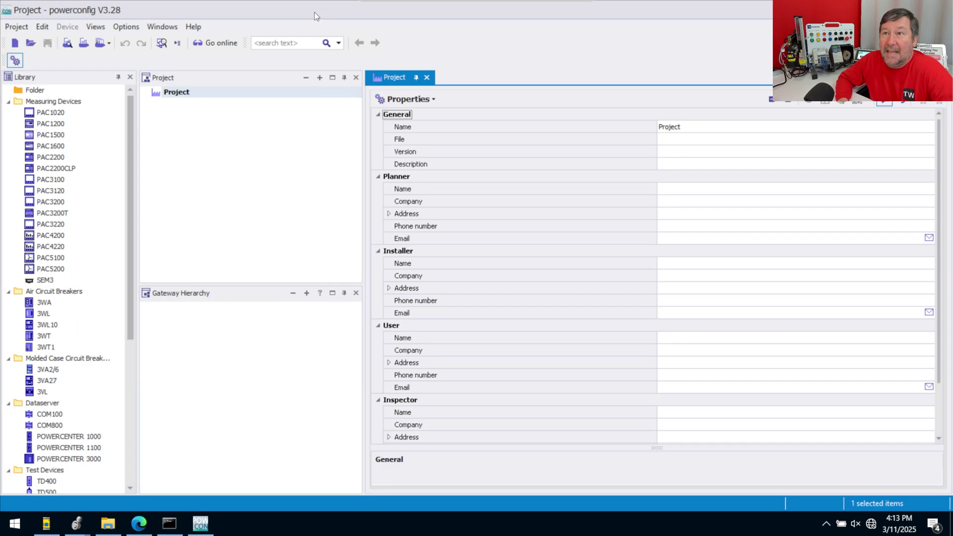
- Search for accessible devices through the 192.168.20.202 Ethernet adapter
click(161, 44)
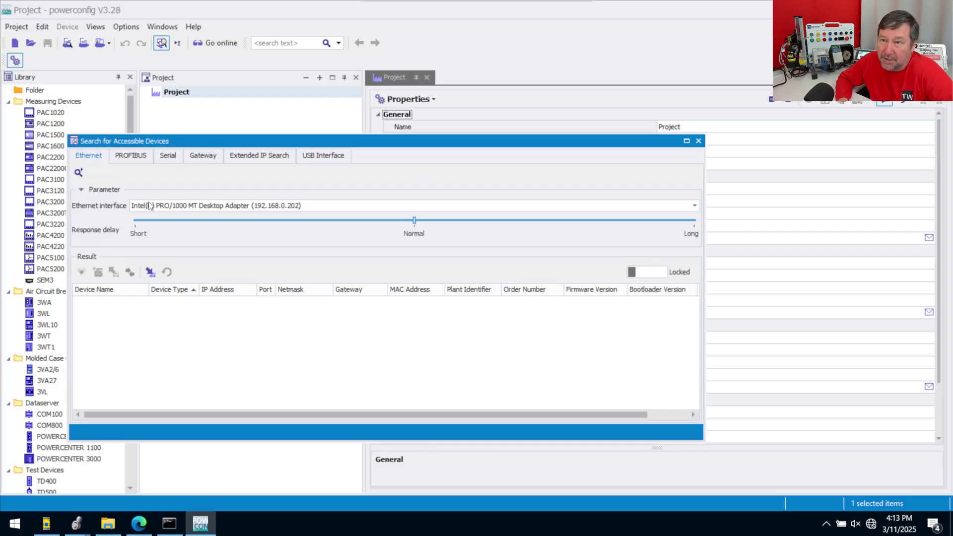
click(321, 207)
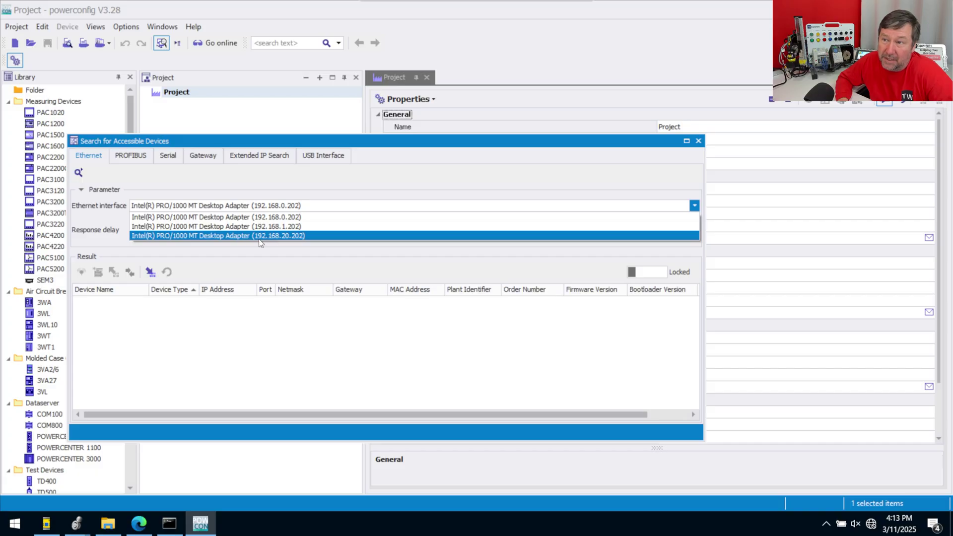
click(279, 237)
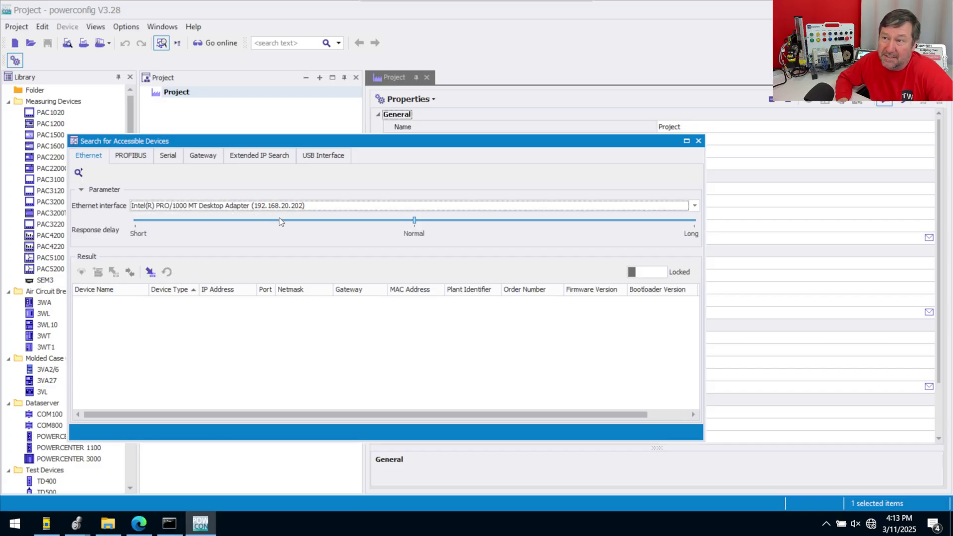
click(79, 171)
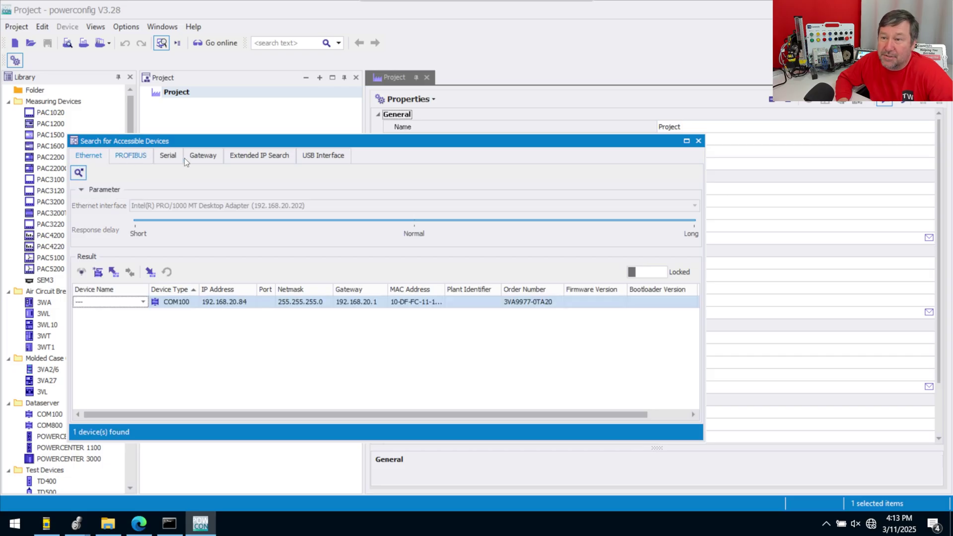
- Select the found COM100 at 192.168.20.84, keep its IP unchanged, and load it into the project
click(194, 304)
click(219, 304)
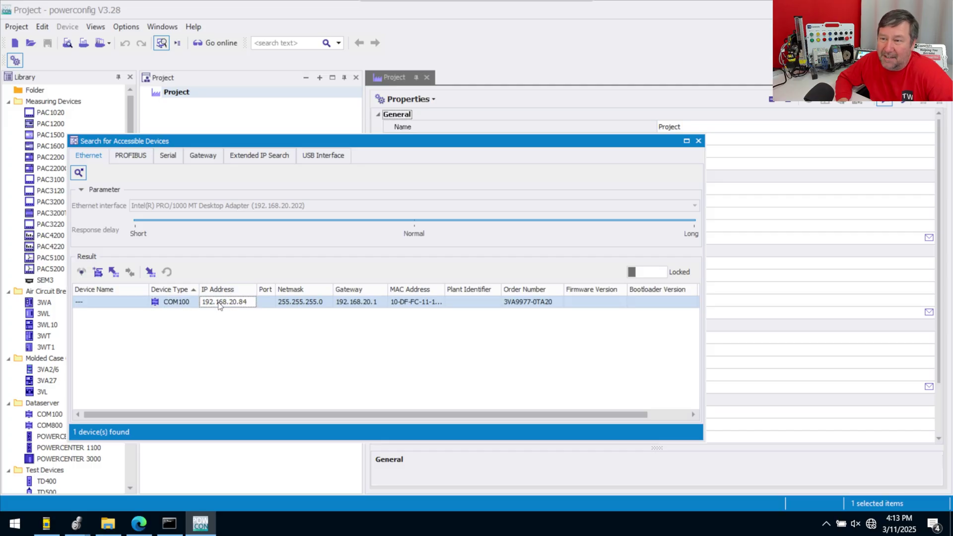
click(219, 303)
click(112, 300)
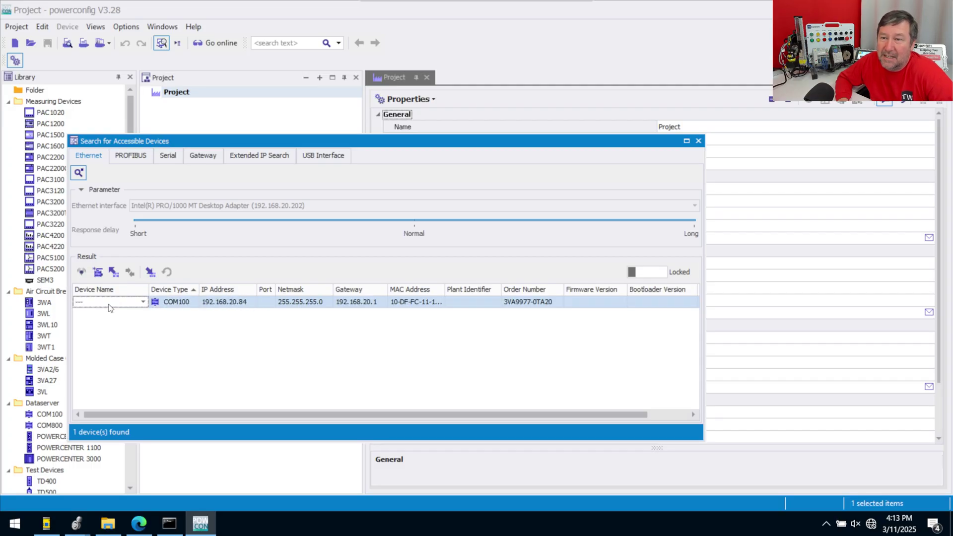
click(114, 272)
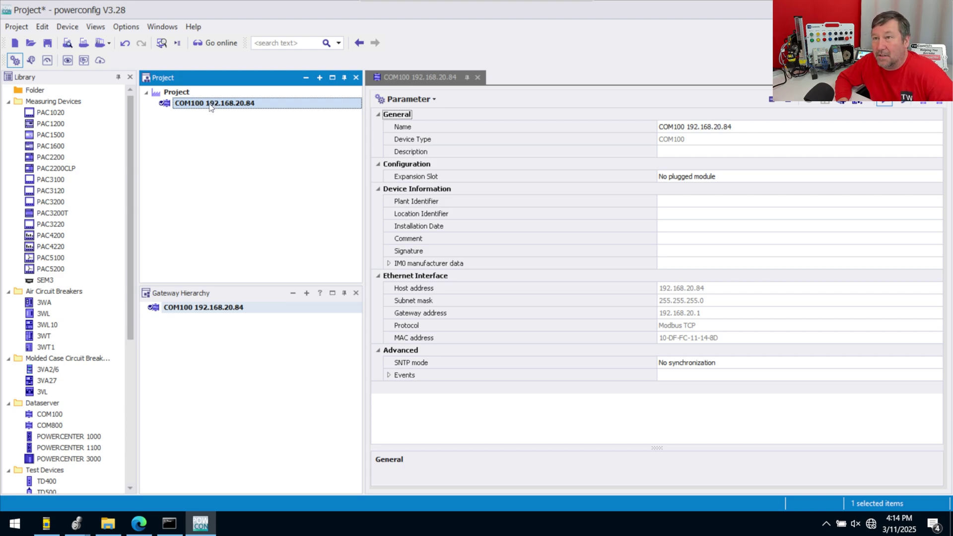
- Add a 3VA2/6 breaker beneath the COM100 gateway in the Project tree
right_click(210, 107)
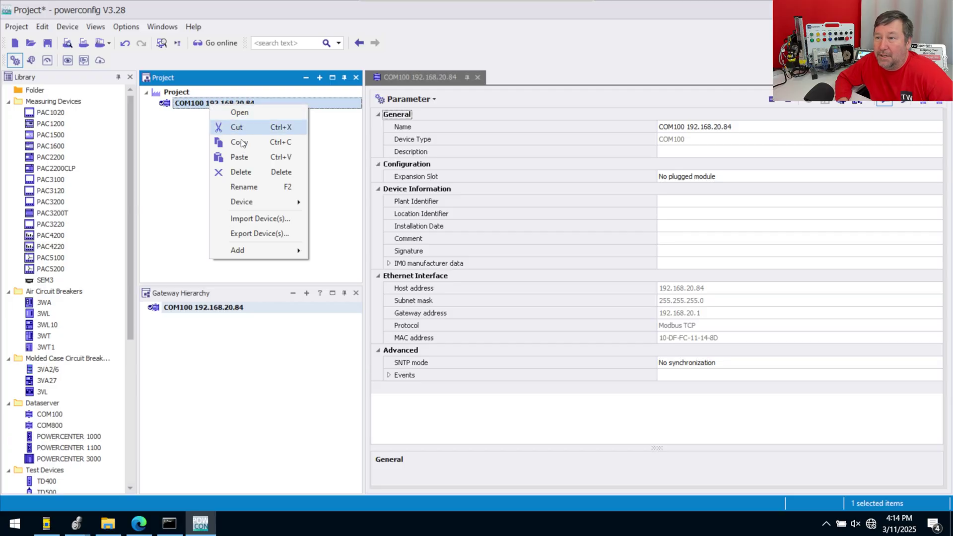
mouse_move(263, 245)
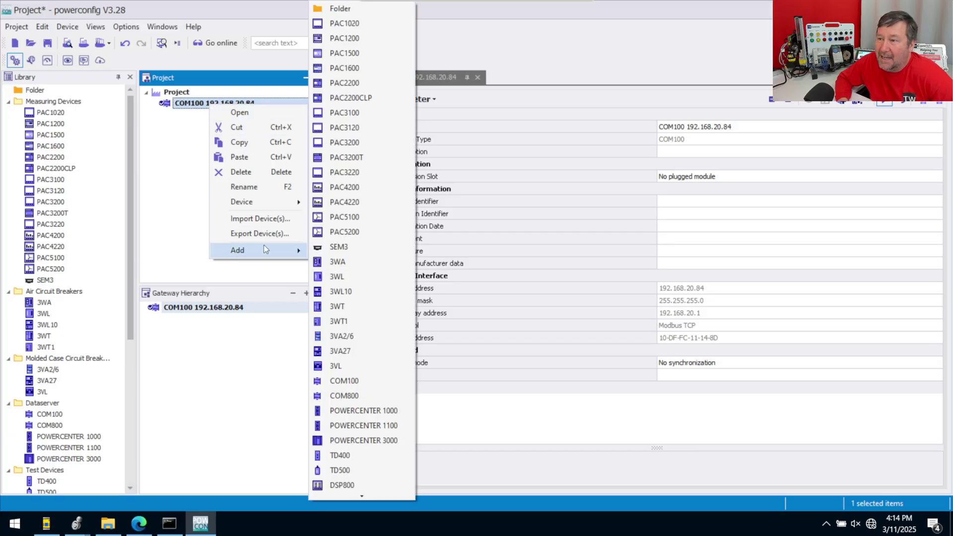
click(367, 337)
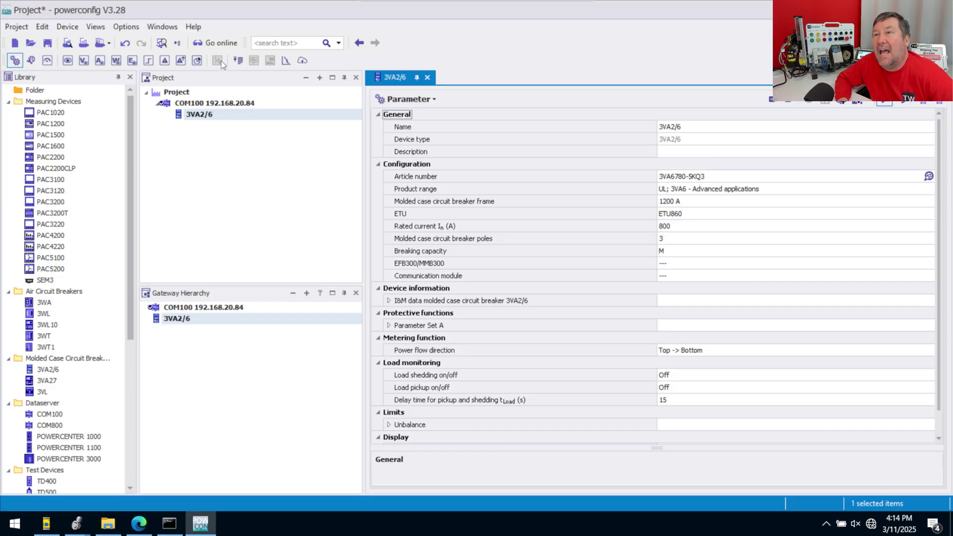
- Try going online, dismiss the undefined PC interface warning, and return offline
click(220, 42)
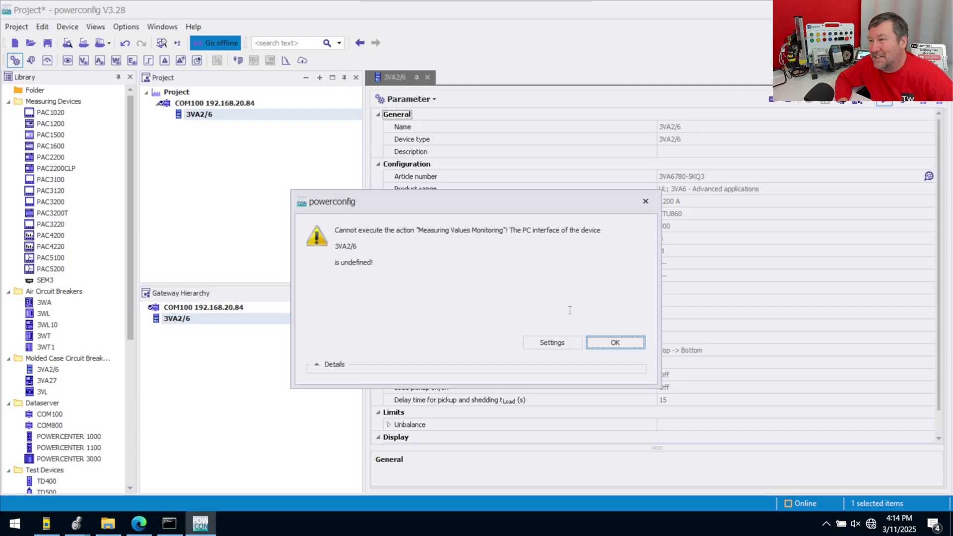
click(543, 343)
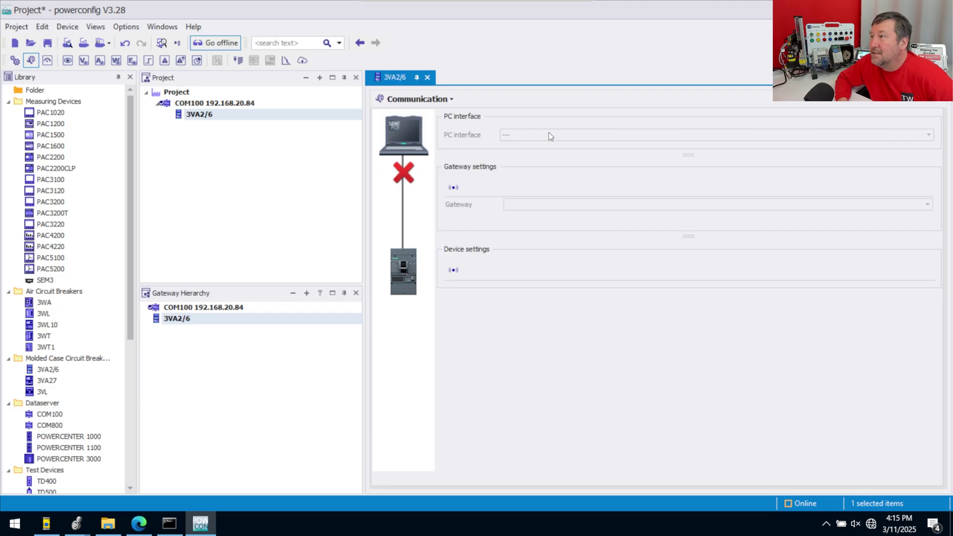
click(206, 43)
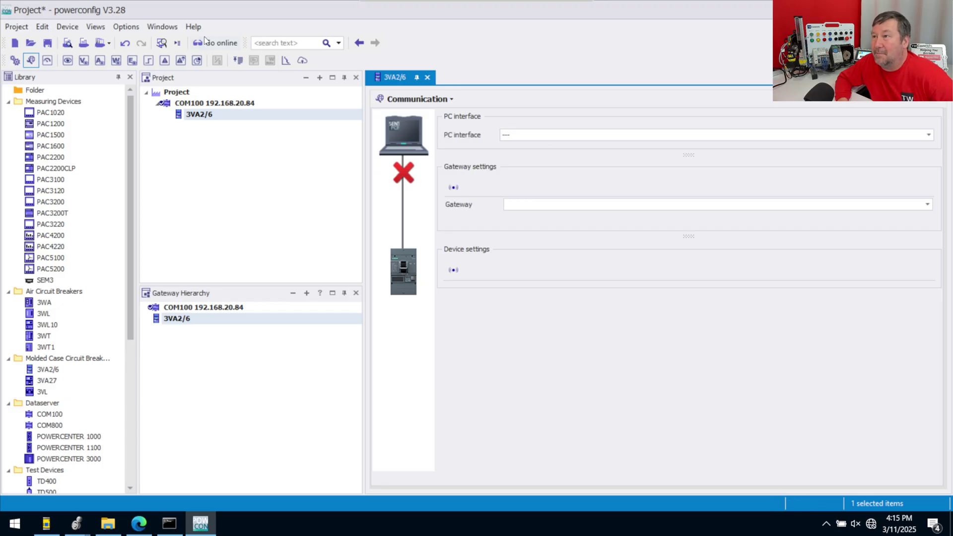
- Set the breaker's PC interface to Ethernet RJ45 via the COM100 192.168.20.84 gateway
click(544, 135)
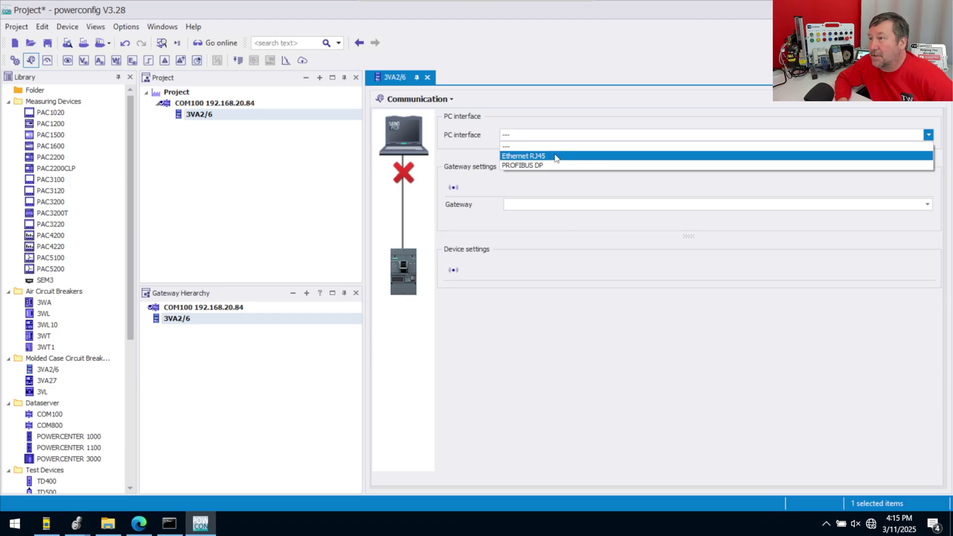
click(541, 156)
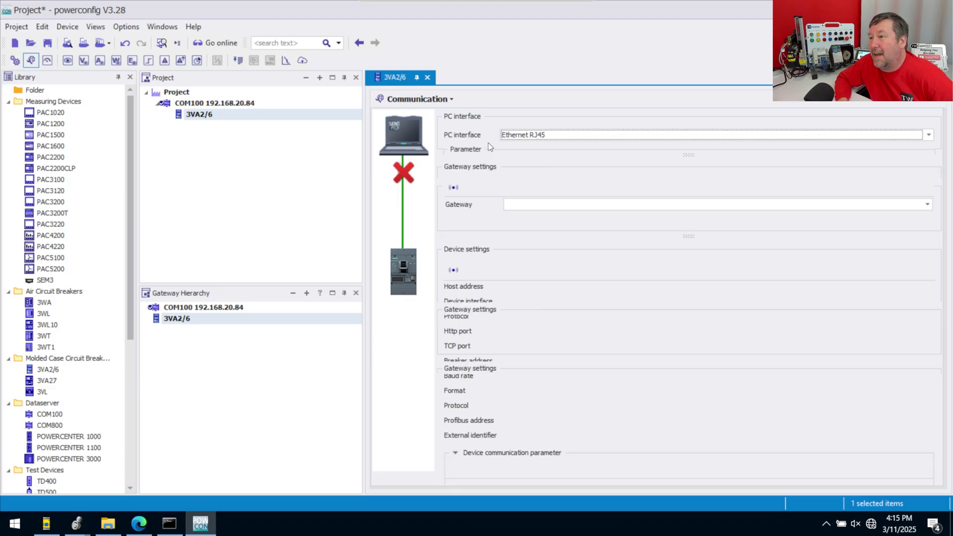
click(832, 206)
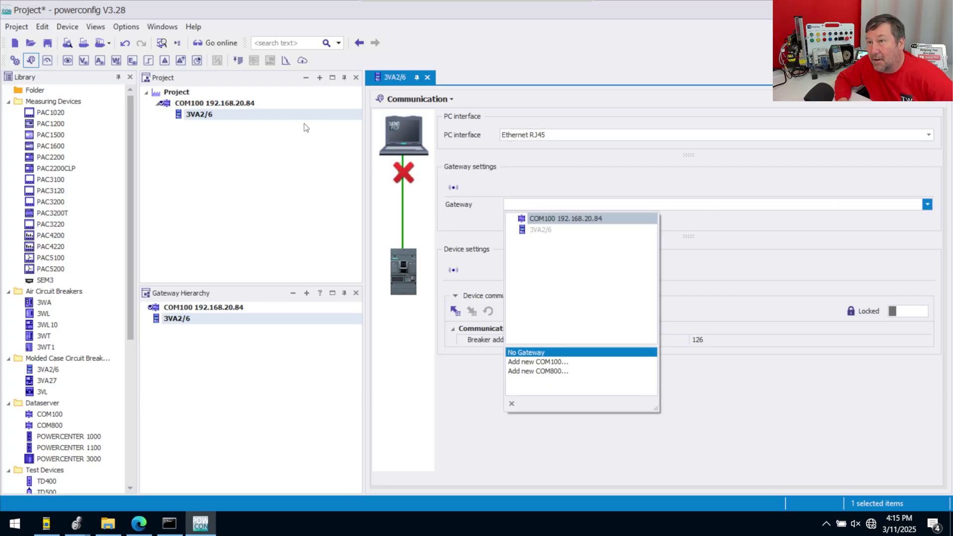
click(582, 218)
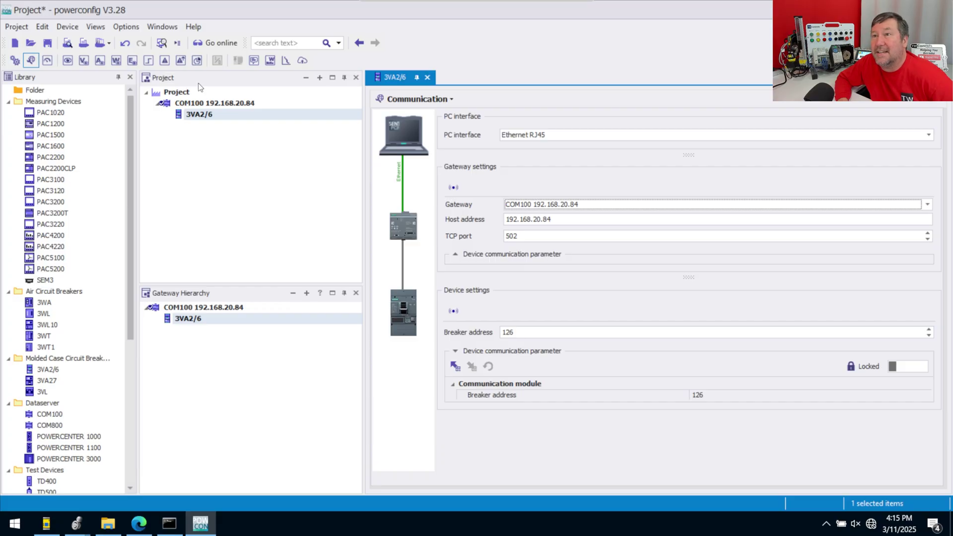
- Go online with the 3VA2/6 breaker and answer Yes to match the hardware configuration
click(204, 43)
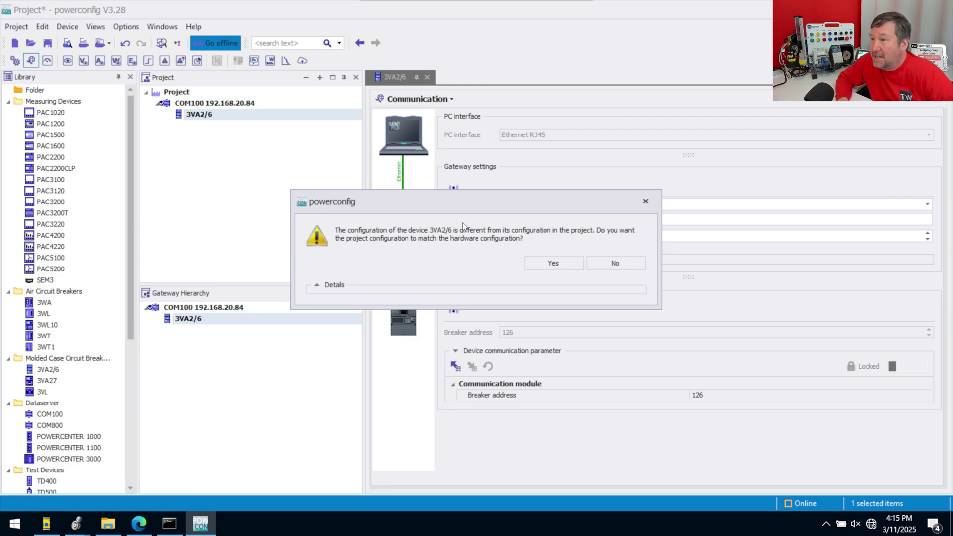
click(552, 263)
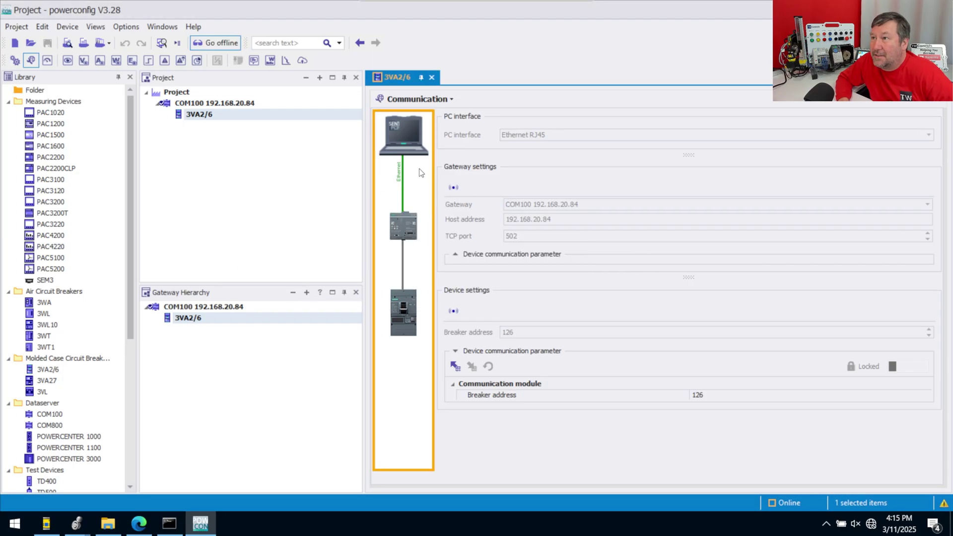
- Switch to the Measurements view and expand the greatest instantaneous Current values
click(446, 101)
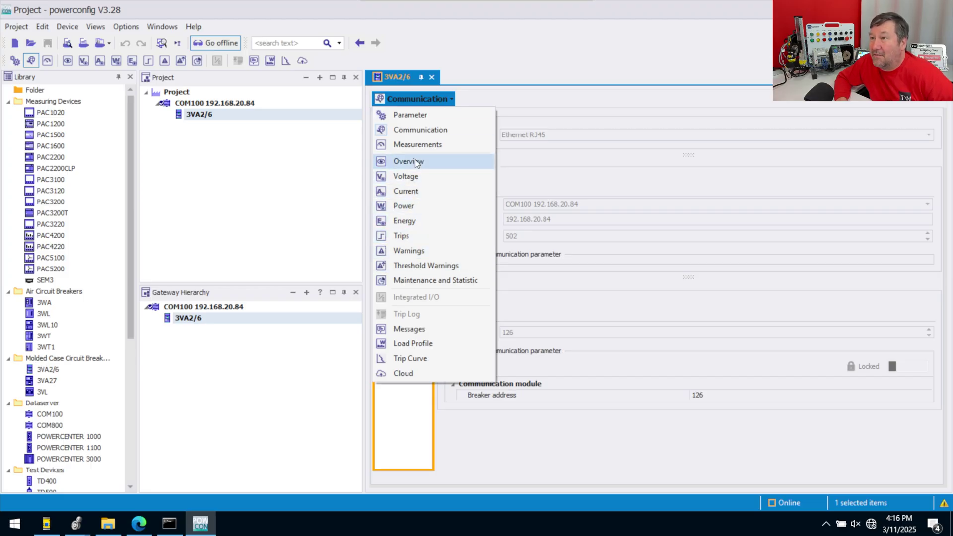
click(416, 145)
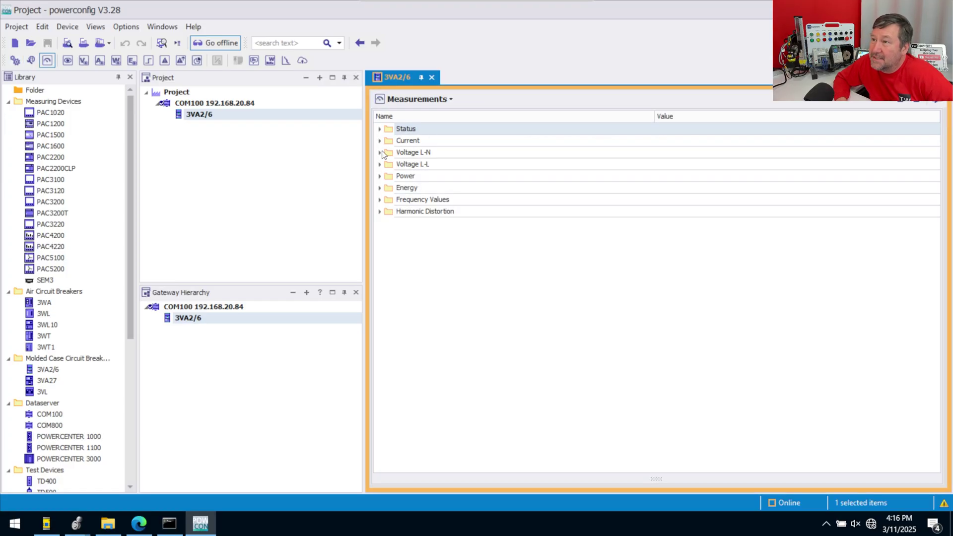
click(380, 141)
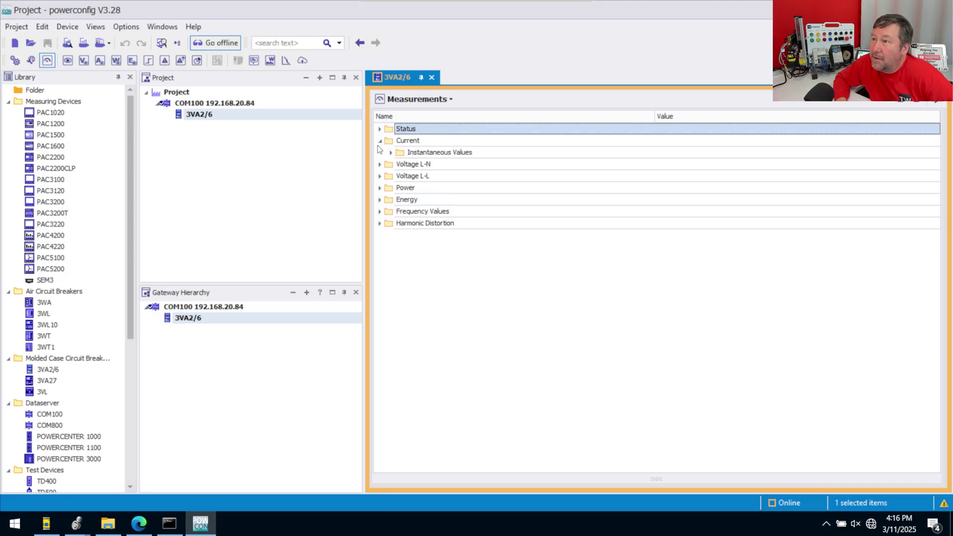
click(391, 152)
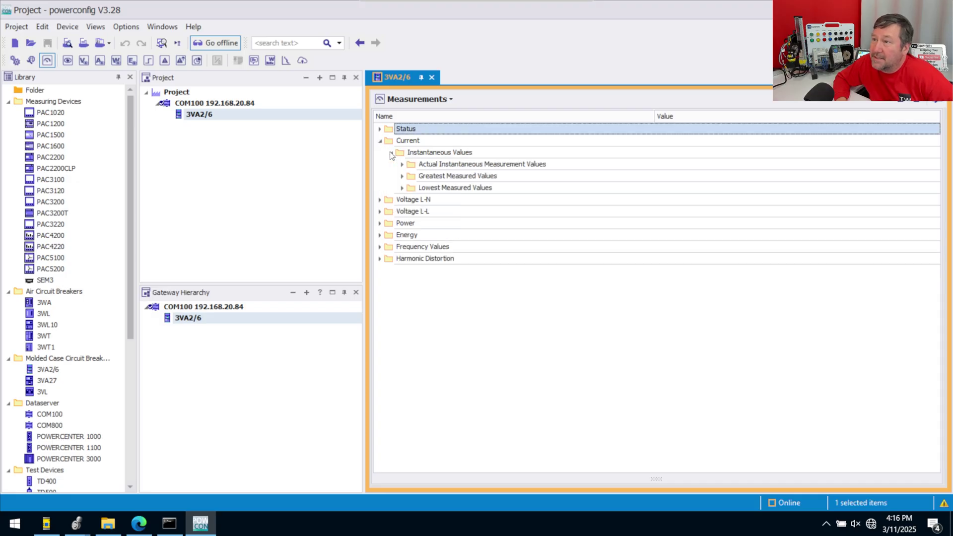
click(402, 176)
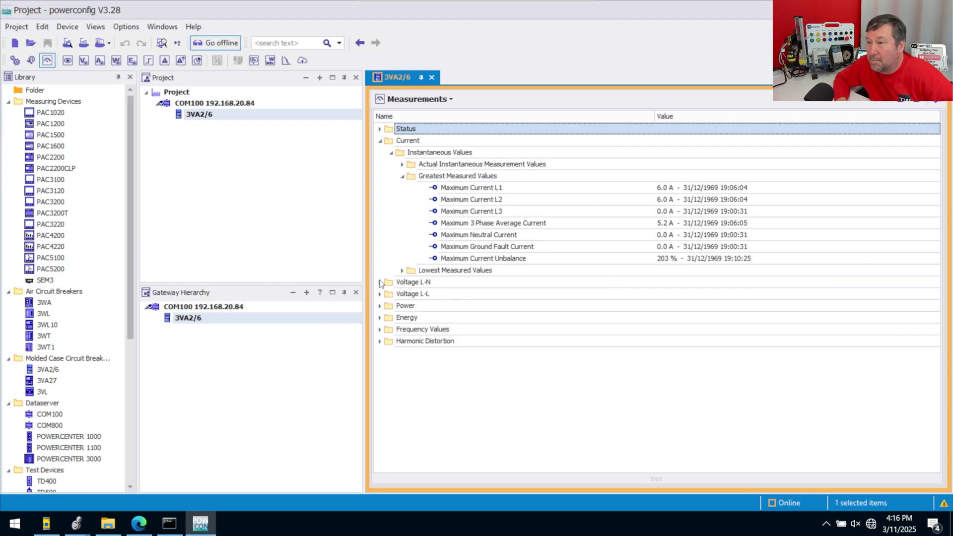
- Expand Voltage L-L to show the greatest instantaneous line-to-line voltages
click(380, 282)
click(380, 306)
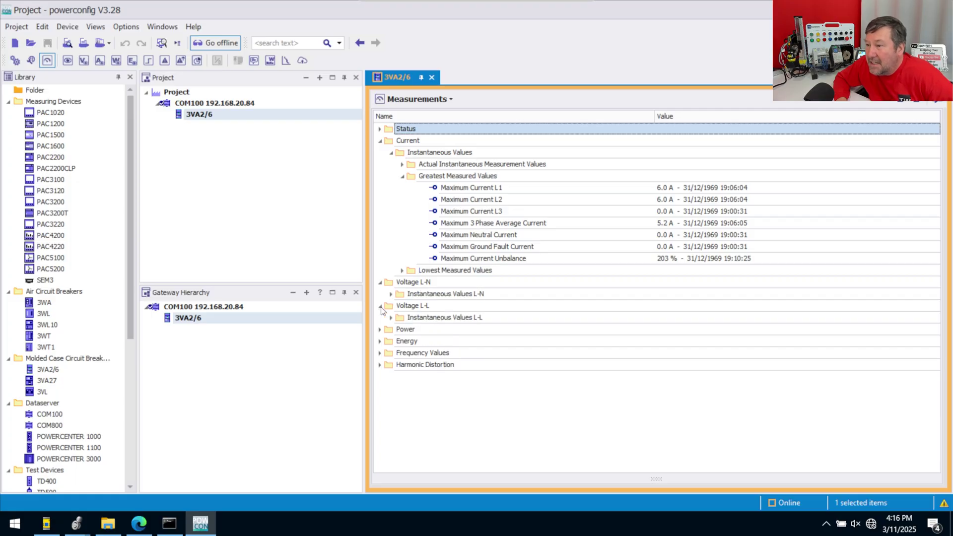
click(392, 317)
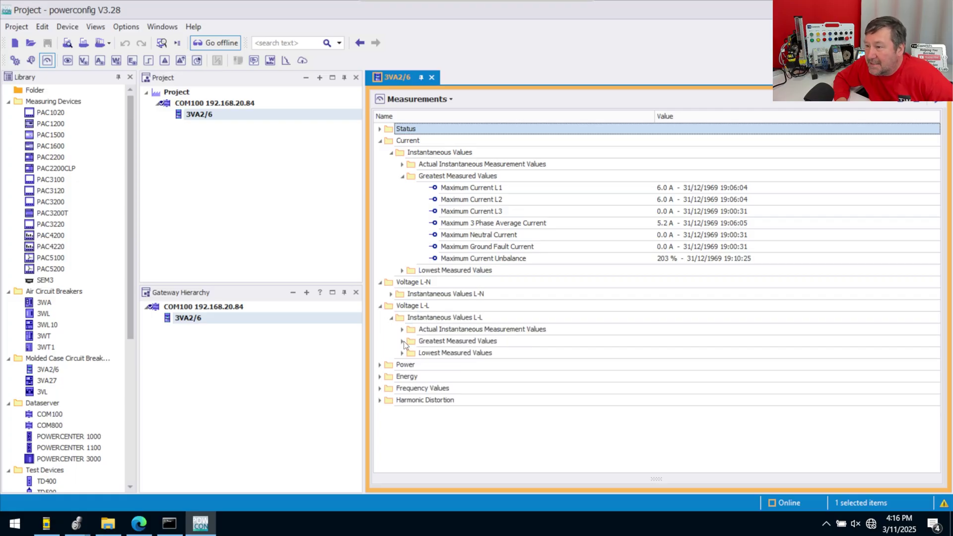
click(402, 342)
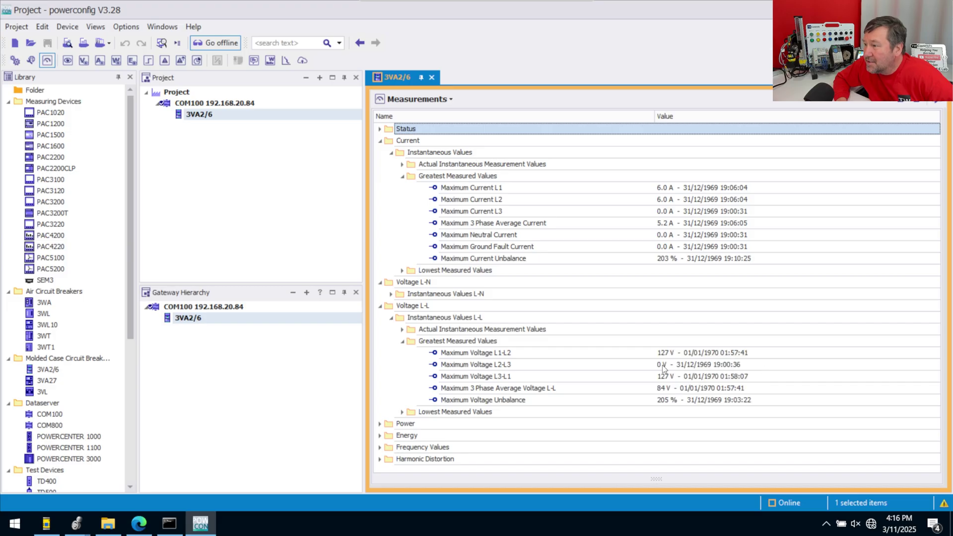
- Expand Power > Reactive Power and its Measuring Method VARtot folder
click(380, 424)
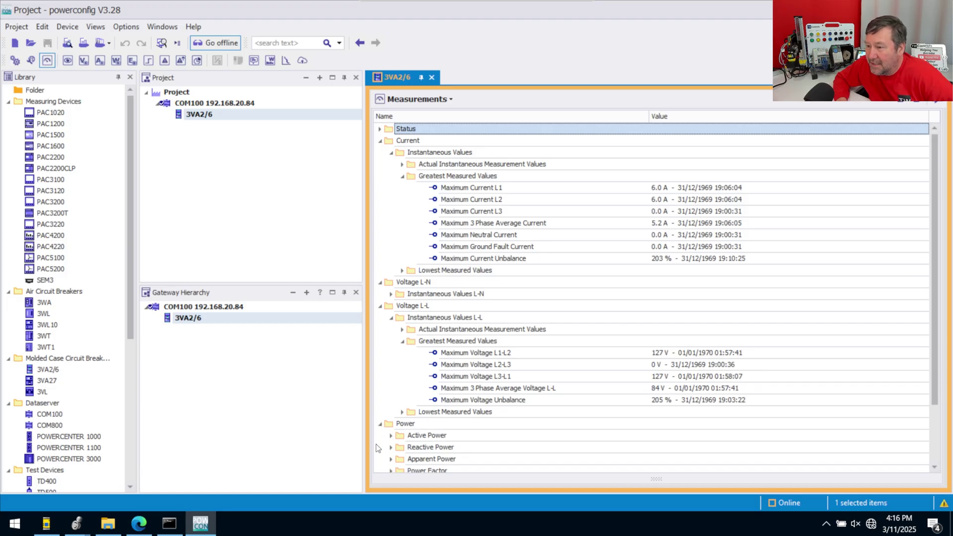
click(391, 447)
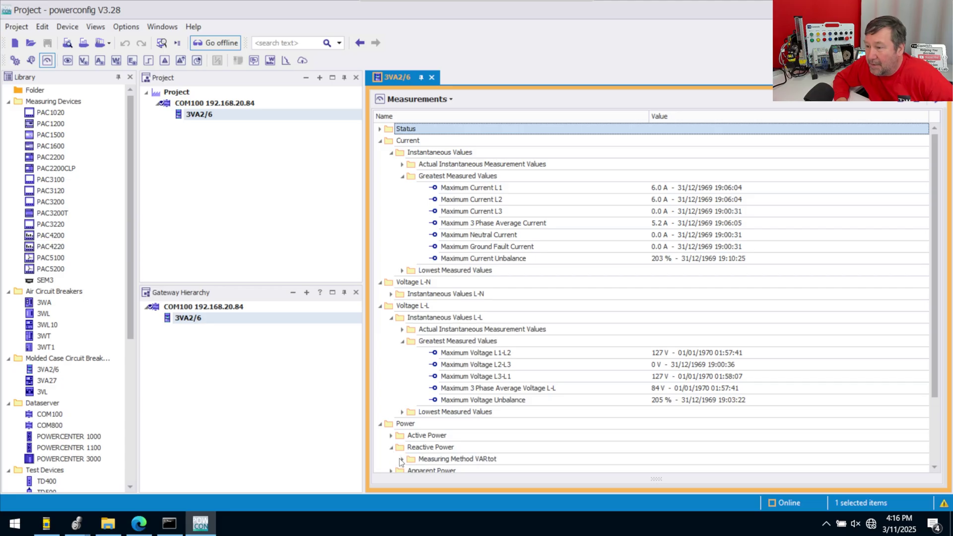
click(401, 459)
scroll(401, 447, down, 3)
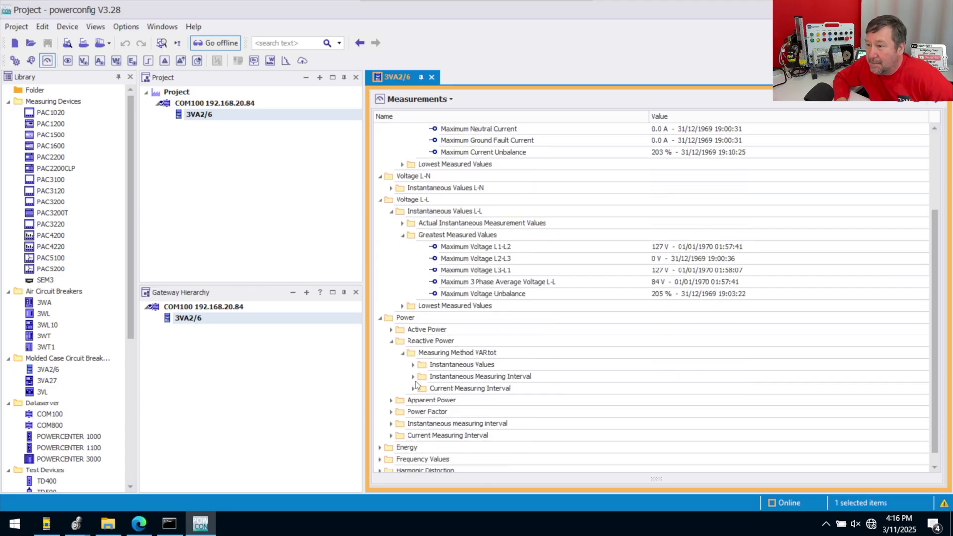